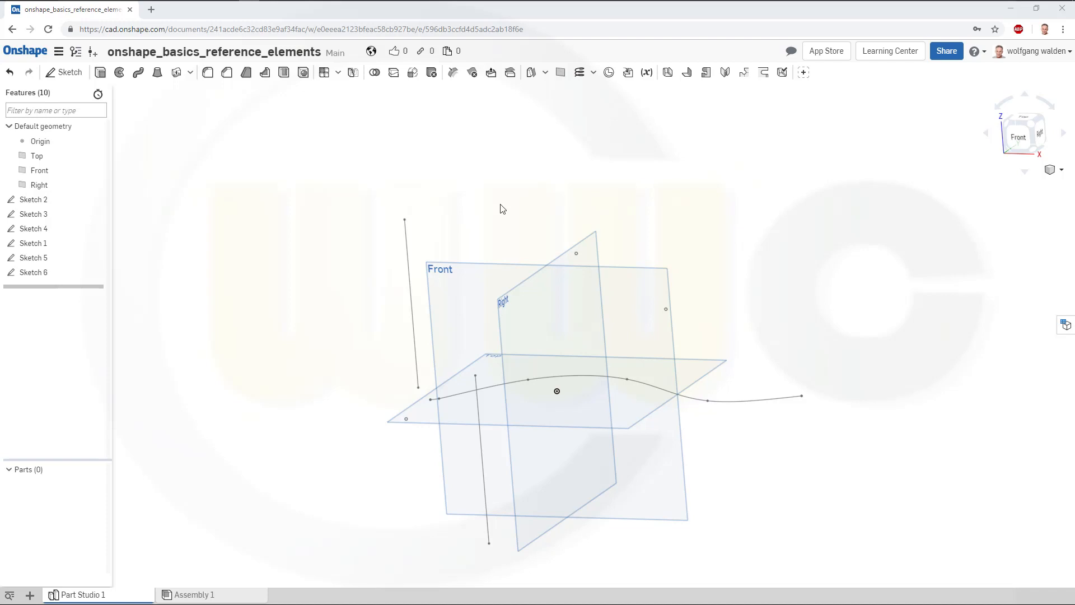
Create a reference plane offset 100 mm from the Right plane
mouse_move(525, 215)
right_down()
mouse_move(503, 193)
mouse_move(526, 232)
mouse_move(571, 246)
mouse_move(600, 230)
mouse_move(480, 196)
mouse_move(482, 182)
mouse_move(532, 180)
mouse_move(556, 198)
mouse_move(583, 271)
mouse_move(563, 212)
mouse_move(535, 175)
mouse_move(515, 170)
mouse_move(548, 175)
right_up()
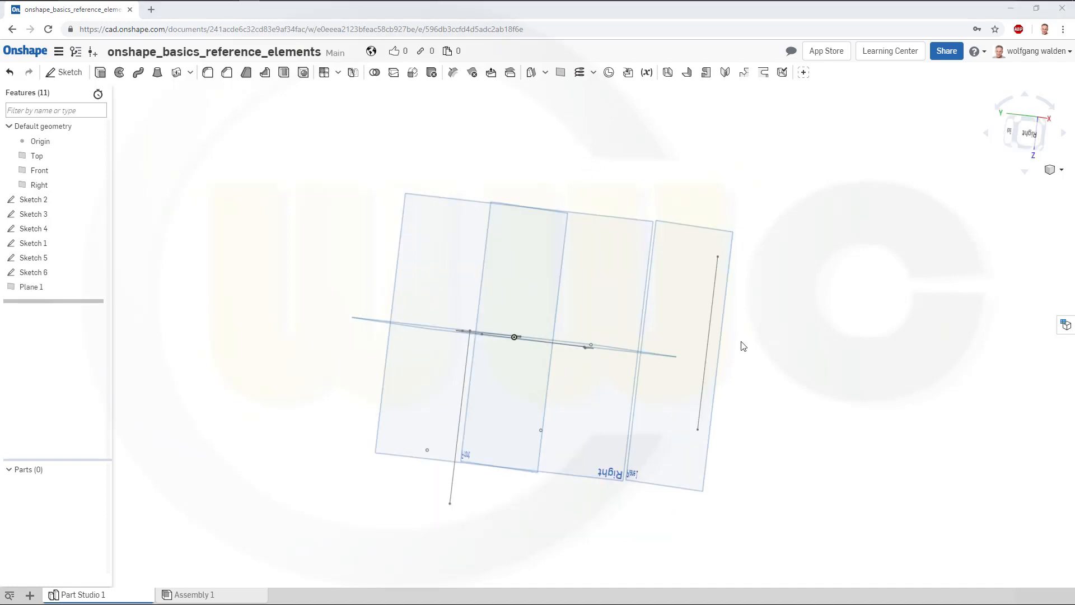
right_drag(745, 347, 481, 336)
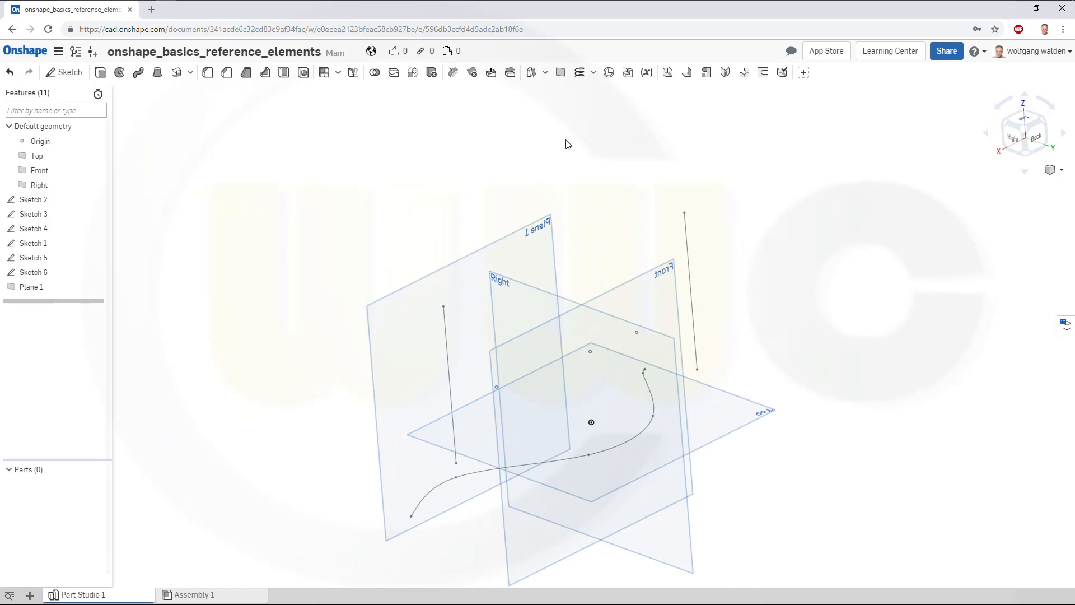
click(561, 73)
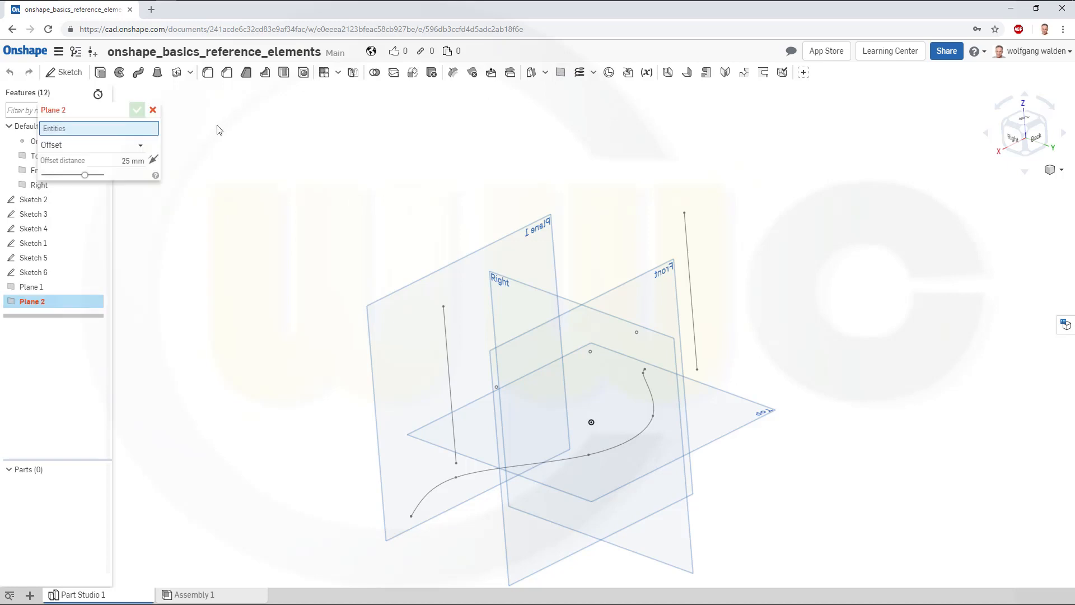
click(140, 146)
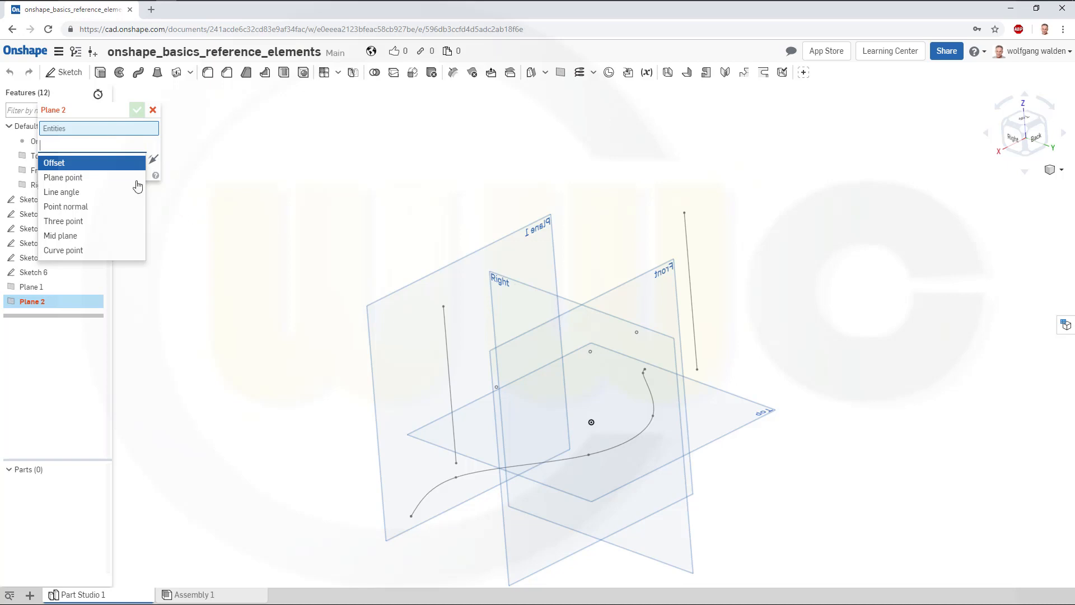
click(83, 163)
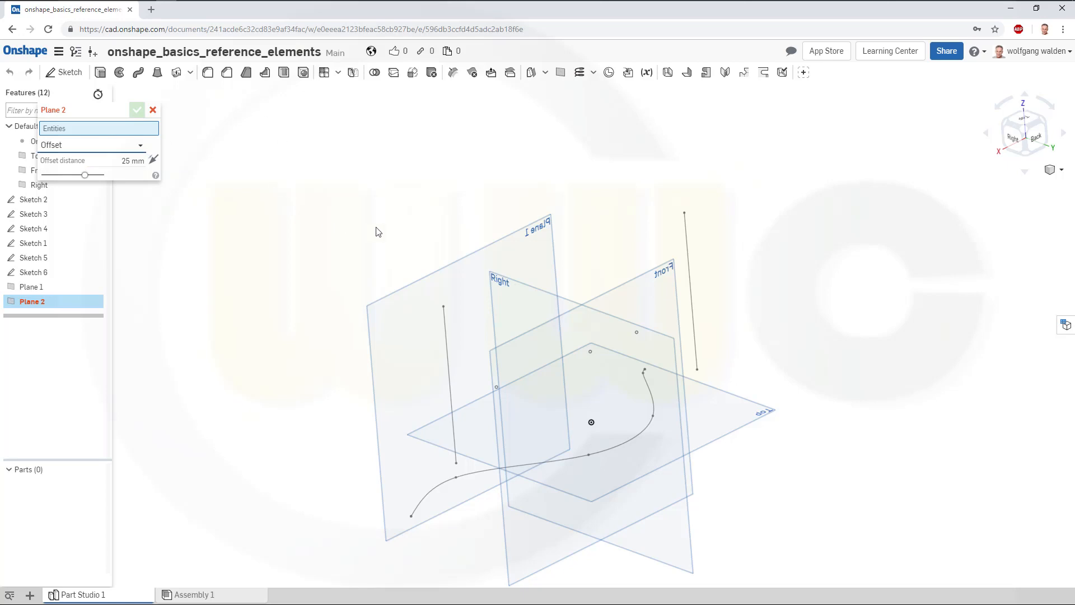
click(536, 292)
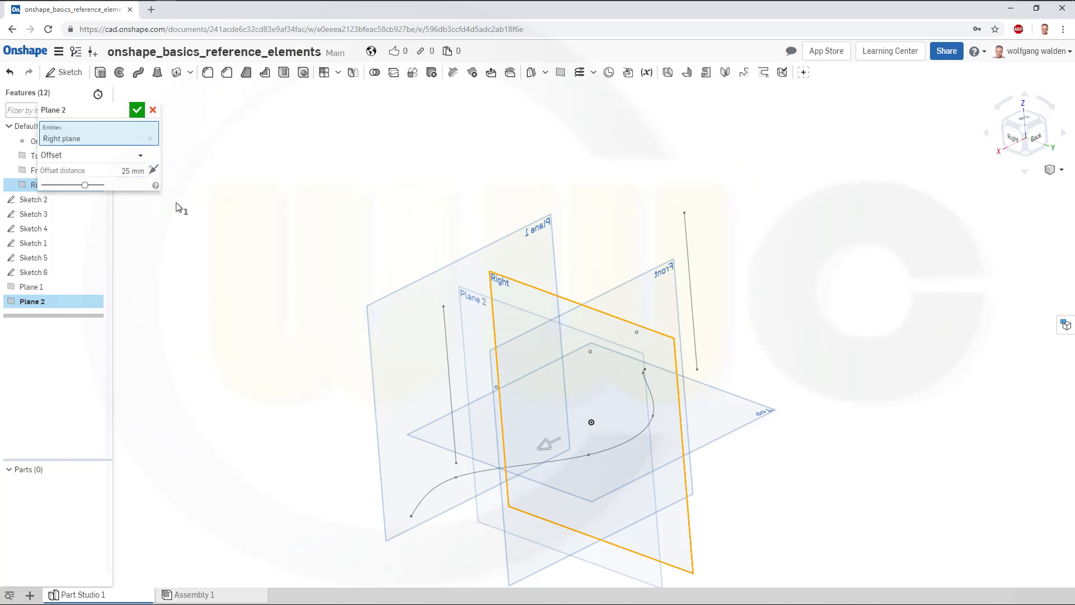
right_drag(195, 274, 159, 300)
click(122, 173)
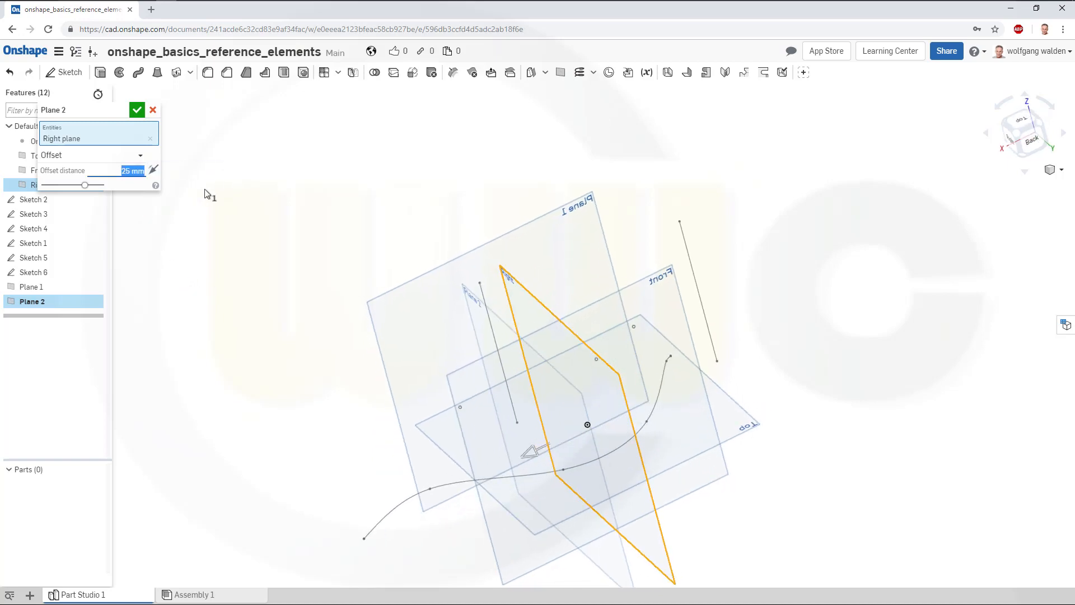
text(100)
key(Return)
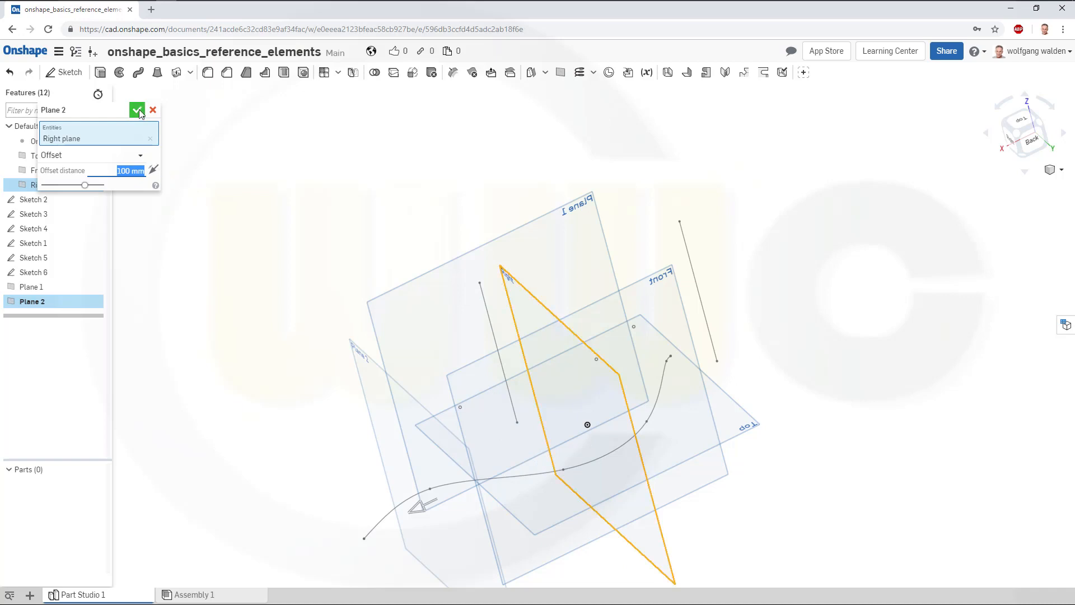
click(137, 111)
Try a Plane point reference plane parallel to the Right plane through the Sketch 3 point, and cancel it
mouse_move(401, 219)
right_down()
mouse_move(408, 183)
mouse_move(420, 199)
mouse_move(409, 202)
right_up()
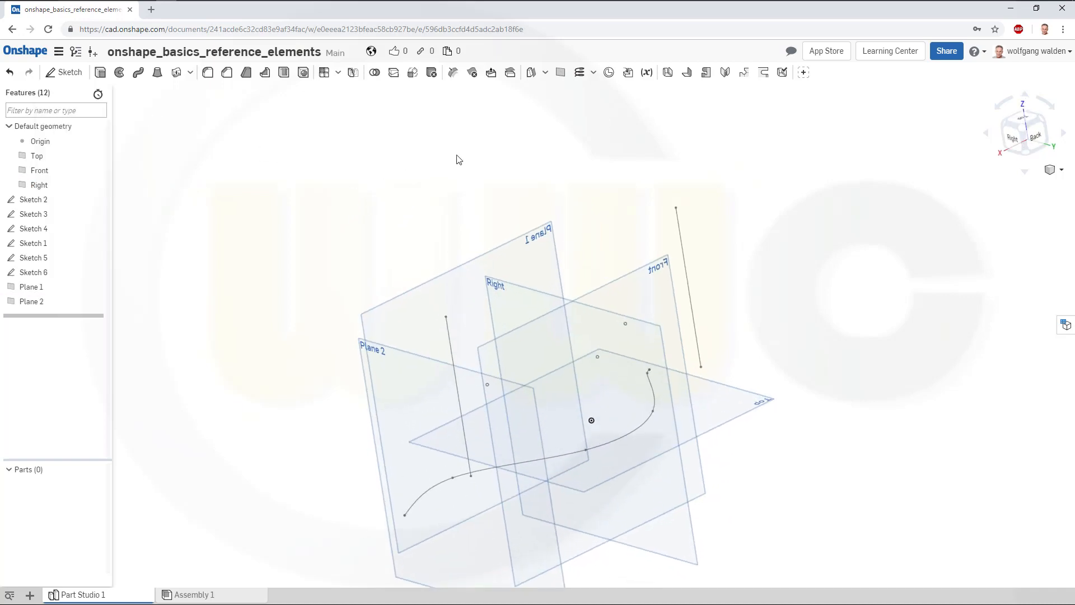
click(561, 72)
click(140, 147)
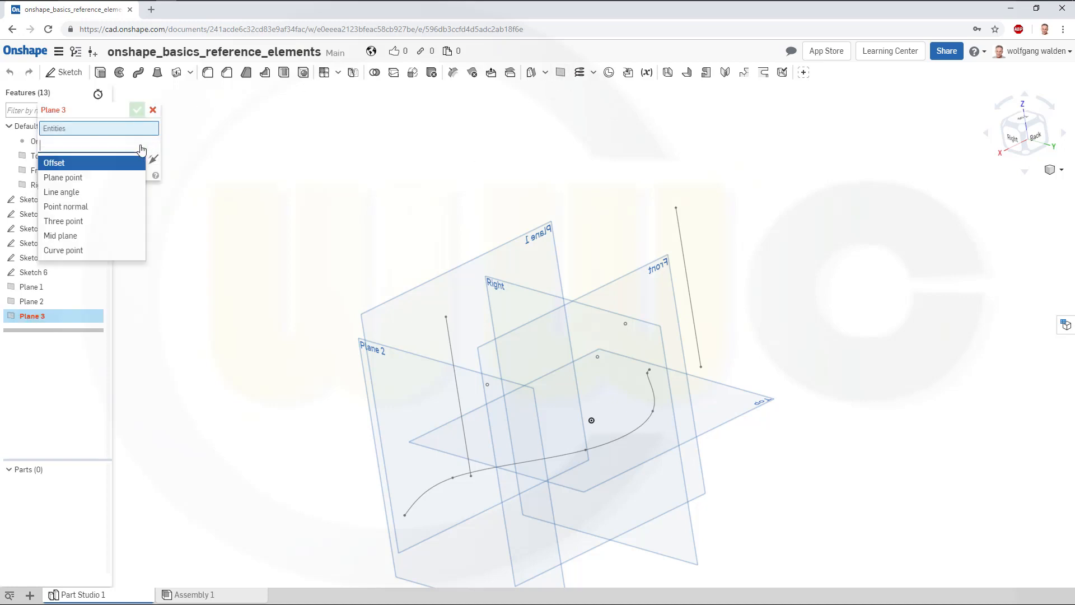
click(79, 179)
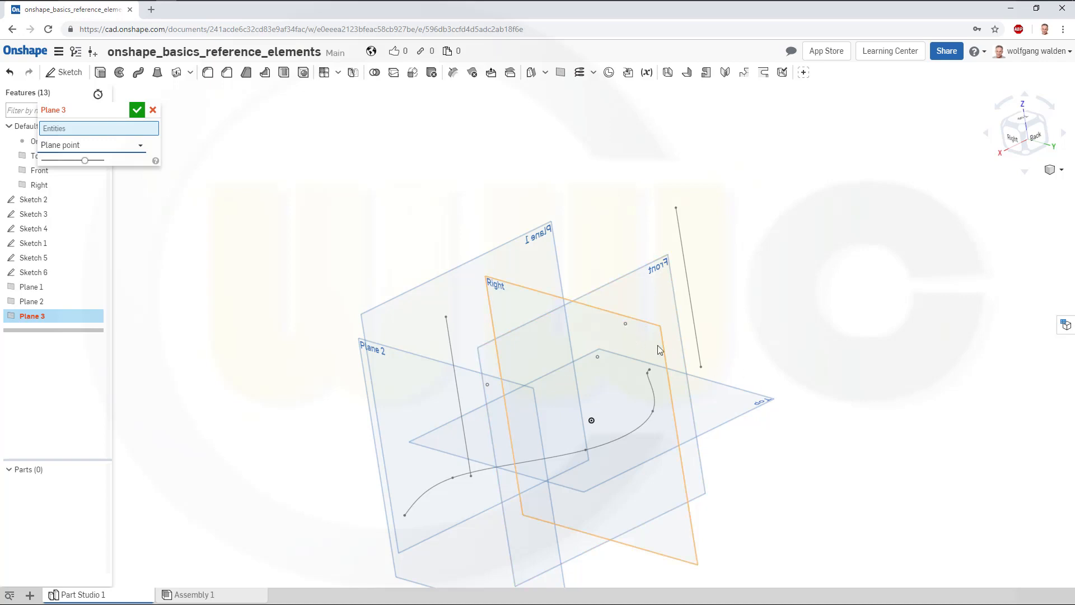
mouse_move(816, 443)
right_down()
mouse_move(792, 449)
mouse_move(816, 446)
mouse_move(810, 455)
right_up()
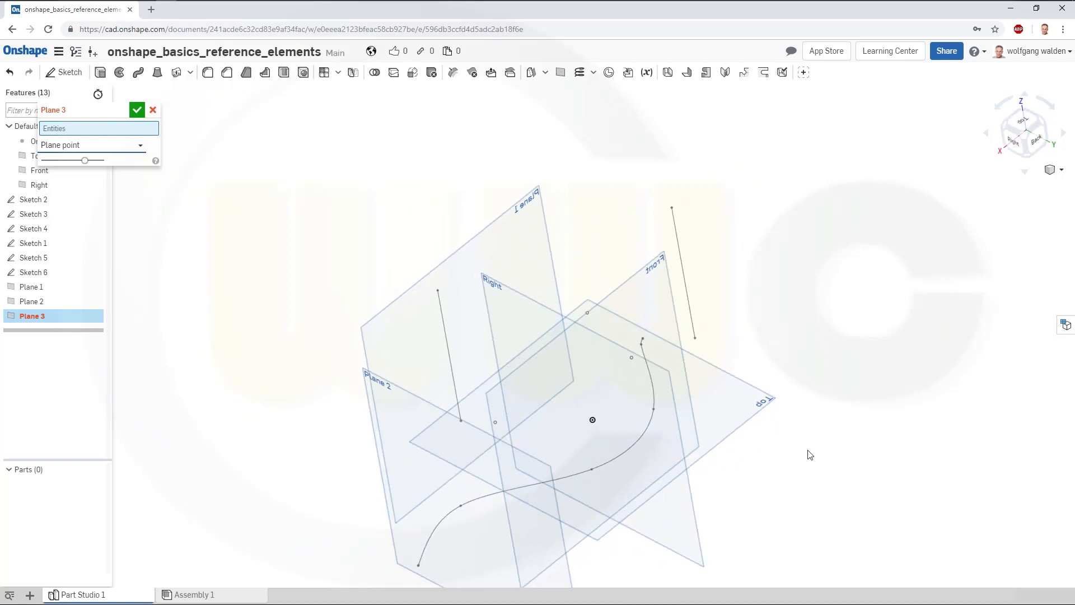
click(495, 423)
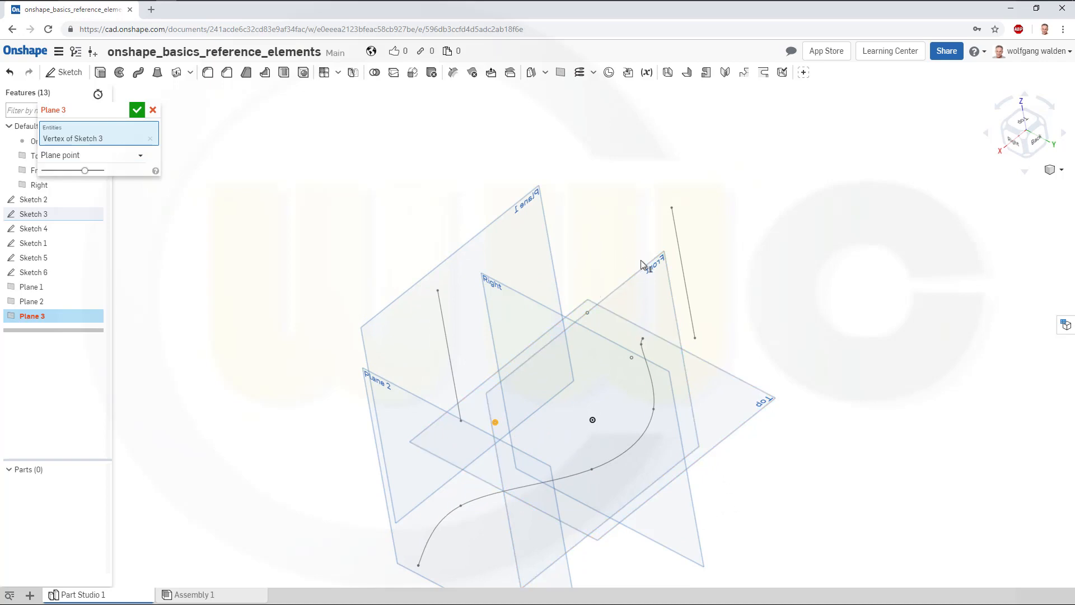
click(540, 306)
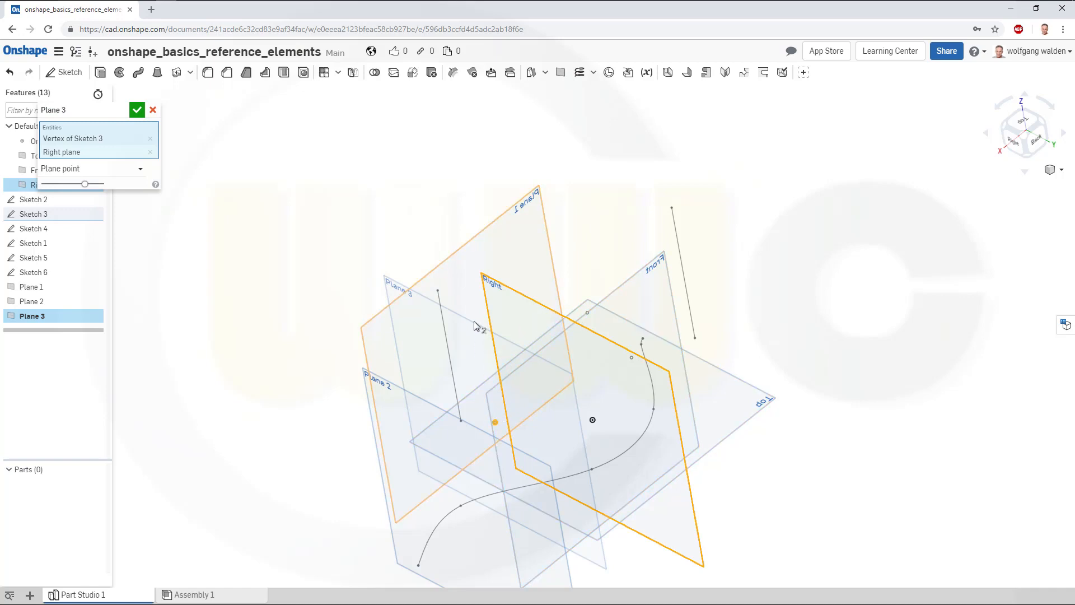
click(153, 110)
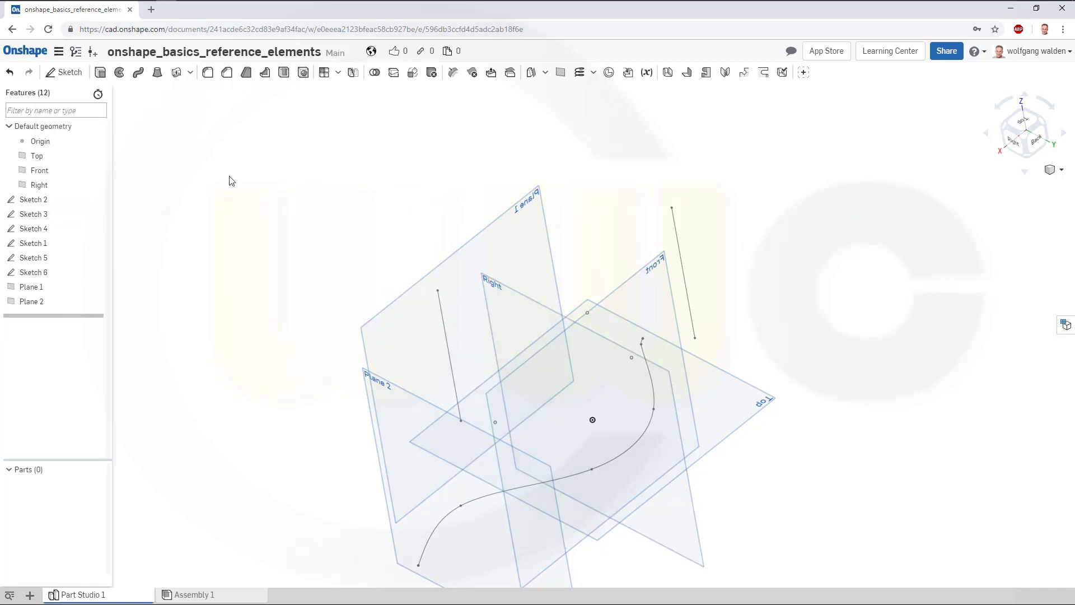
Delete the reference planes Plane 2 and Plane 1
right_click(34, 304)
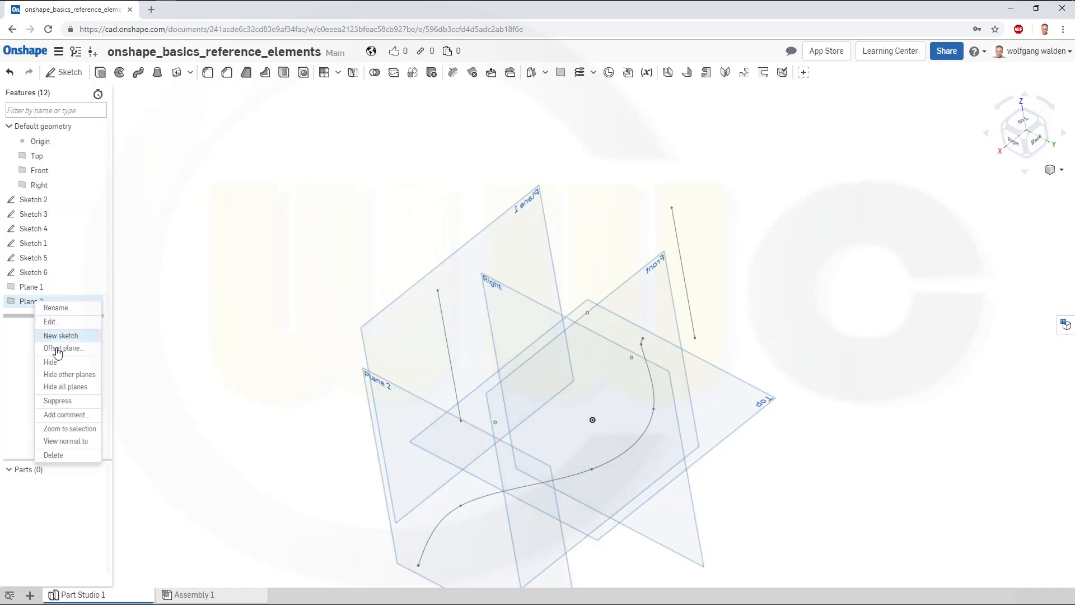
click(54, 454)
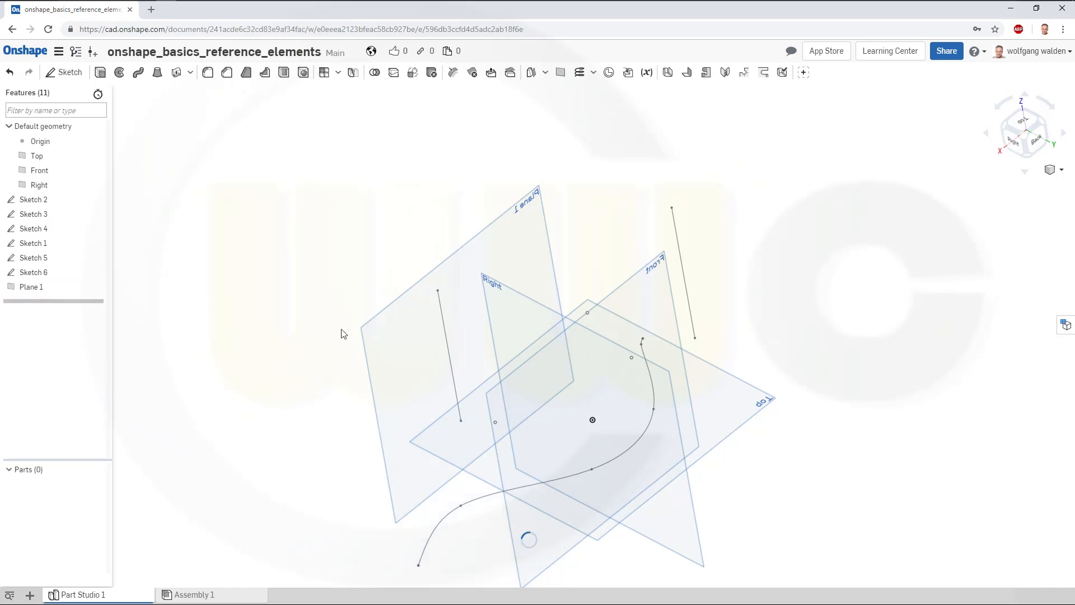
right_drag(338, 275, 392, 280)
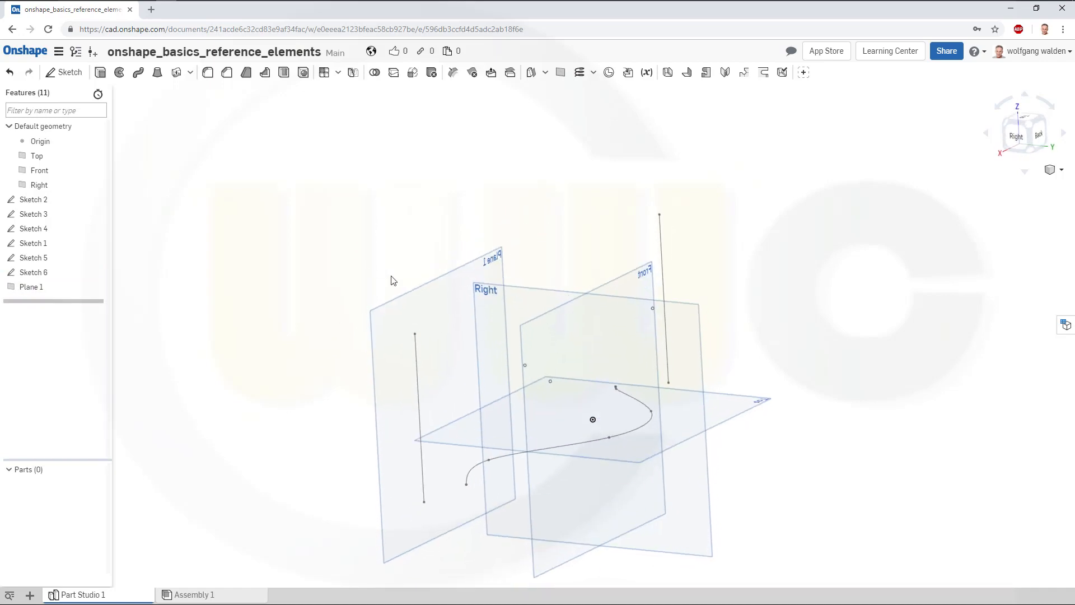
right_click(392, 306)
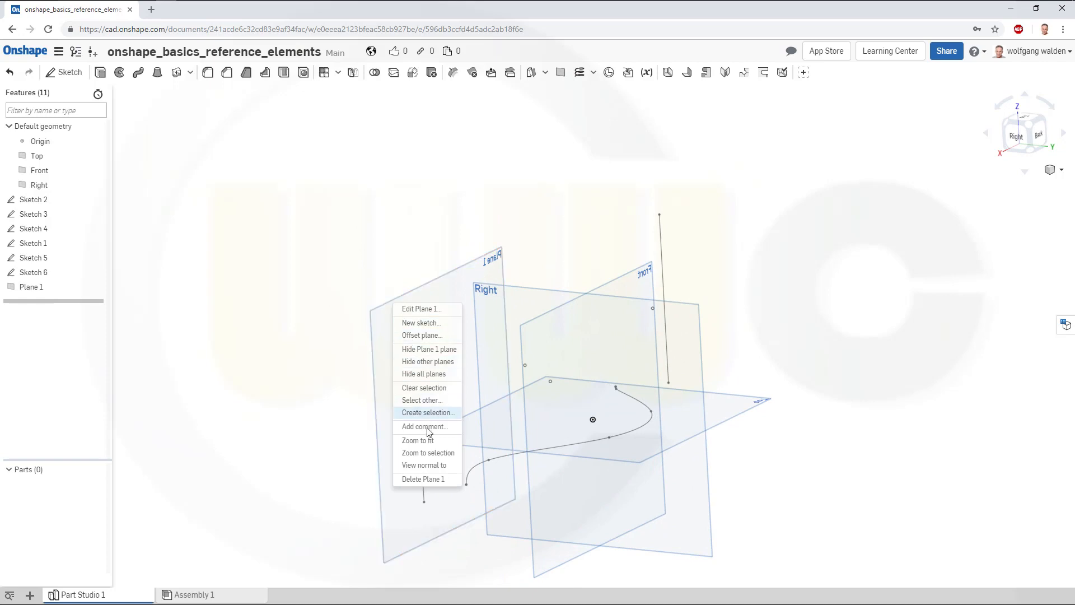
click(419, 481)
Try a Line angle plane through the Sketch 4 line at 30 deg, and clear its reference
mouse_move(403, 276)
right_down()
mouse_move(448, 295)
mouse_move(455, 328)
mouse_move(415, 268)
right_up()
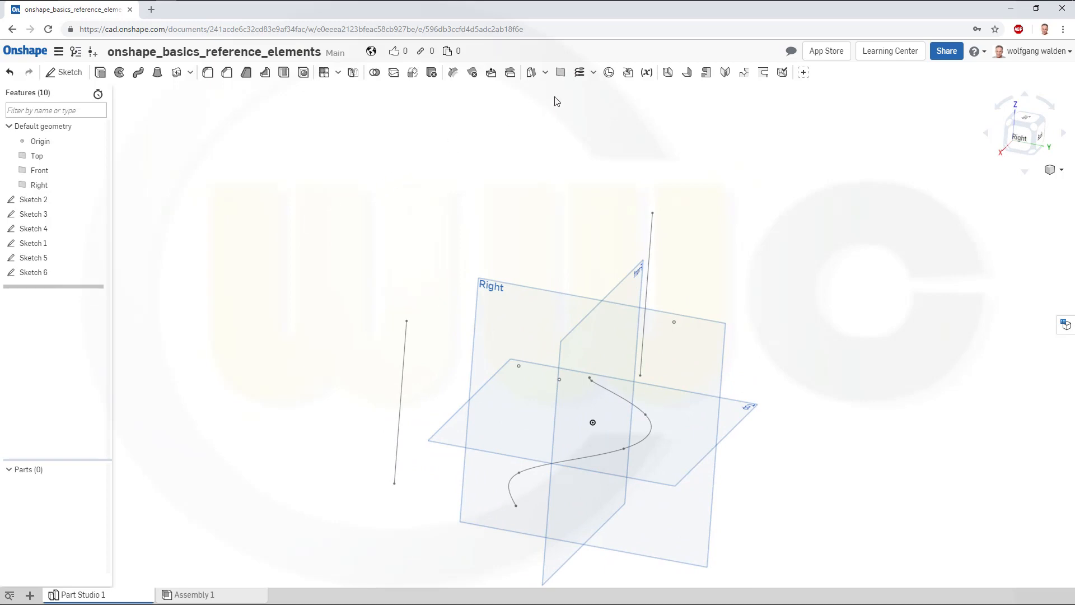
click(561, 73)
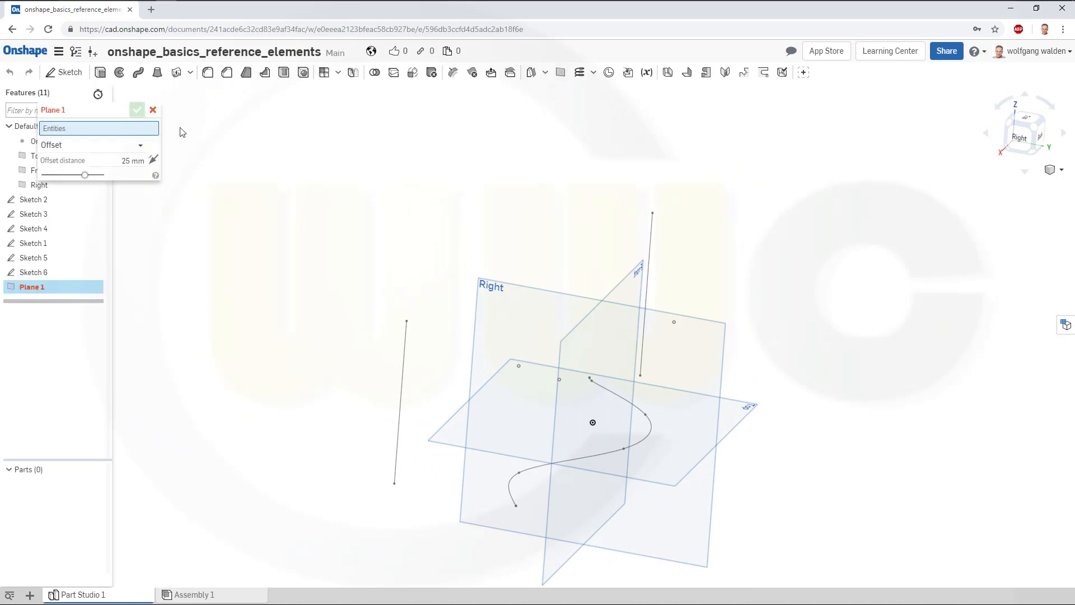
click(140, 145)
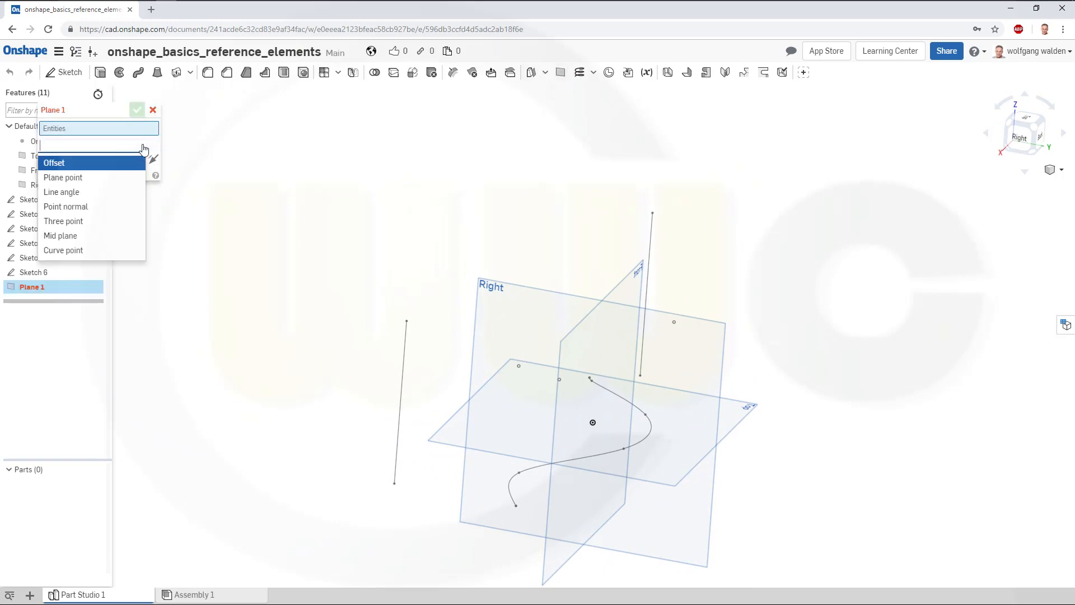
click(79, 196)
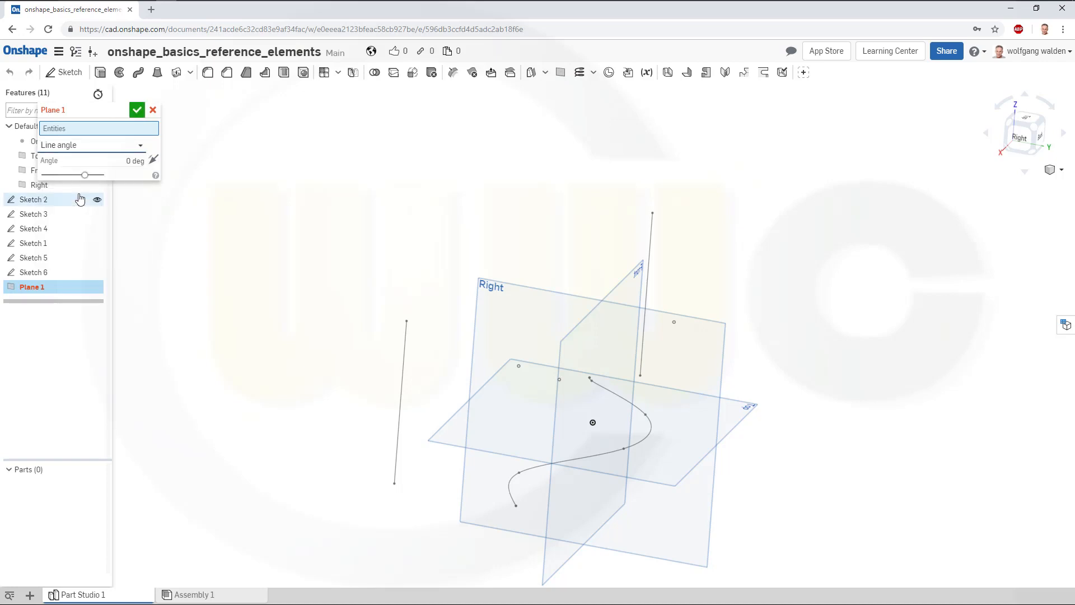
click(403, 370)
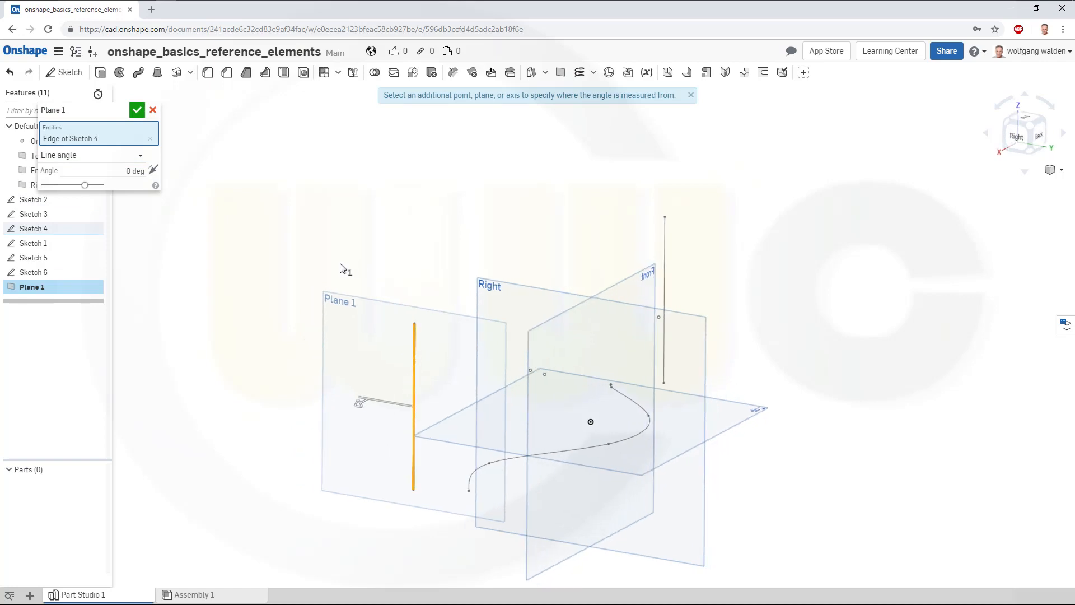
mouse_move(339, 268)
right_down()
mouse_move(391, 250)
mouse_move(501, 292)
mouse_move(476, 304)
mouse_move(452, 280)
mouse_move(449, 245)
mouse_move(474, 254)
mouse_move(468, 264)
mouse_move(355, 336)
right_up()
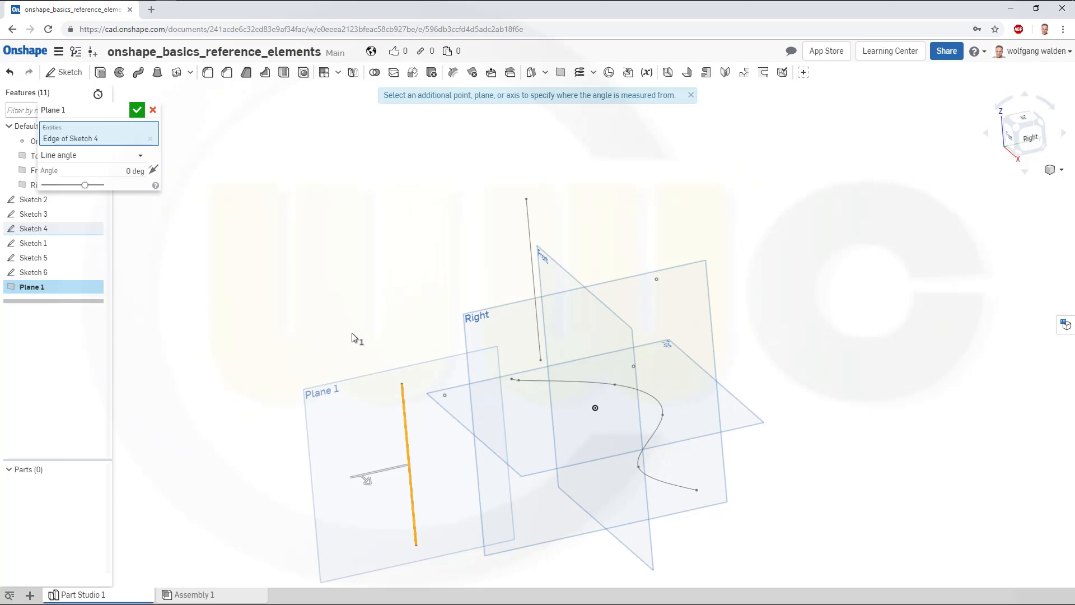
click(114, 173)
text(30)
key(Return)
mouse_move(302, 301)
right_down()
mouse_move(343, 345)
mouse_move(331, 320)
right_up()
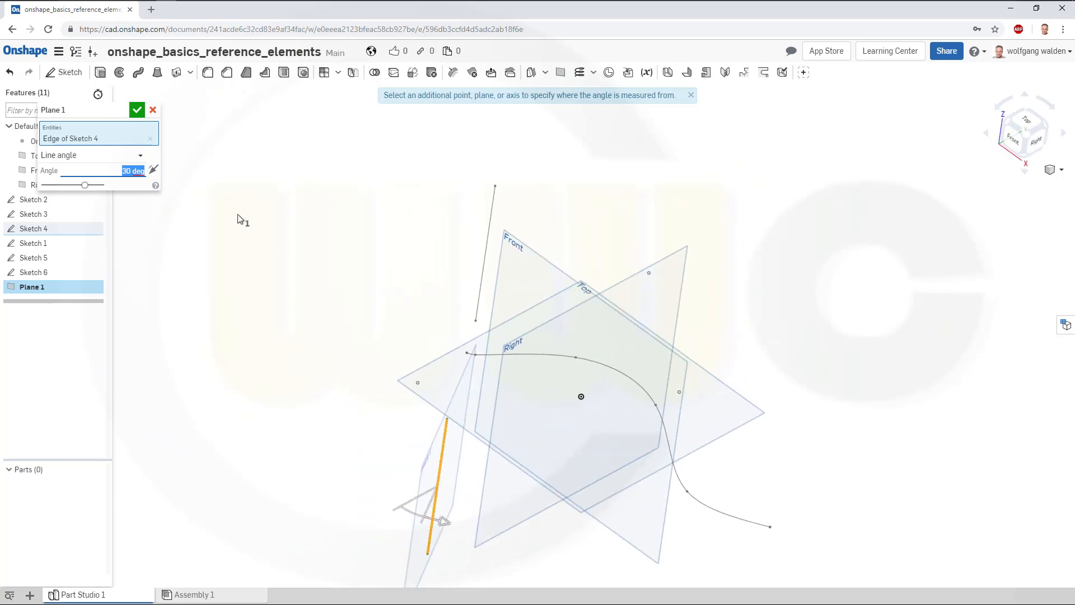
click(149, 139)
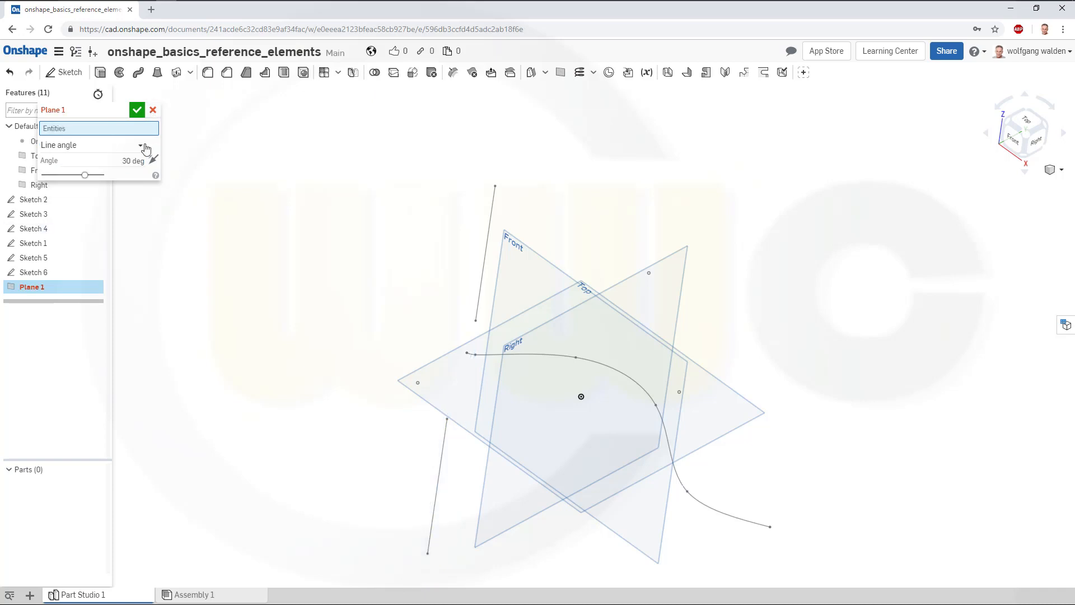
Try a Point normal plane through the upper endpoint of the Sketch 2 line, normal to the Sketch 4 line, and clear both references
click(142, 145)
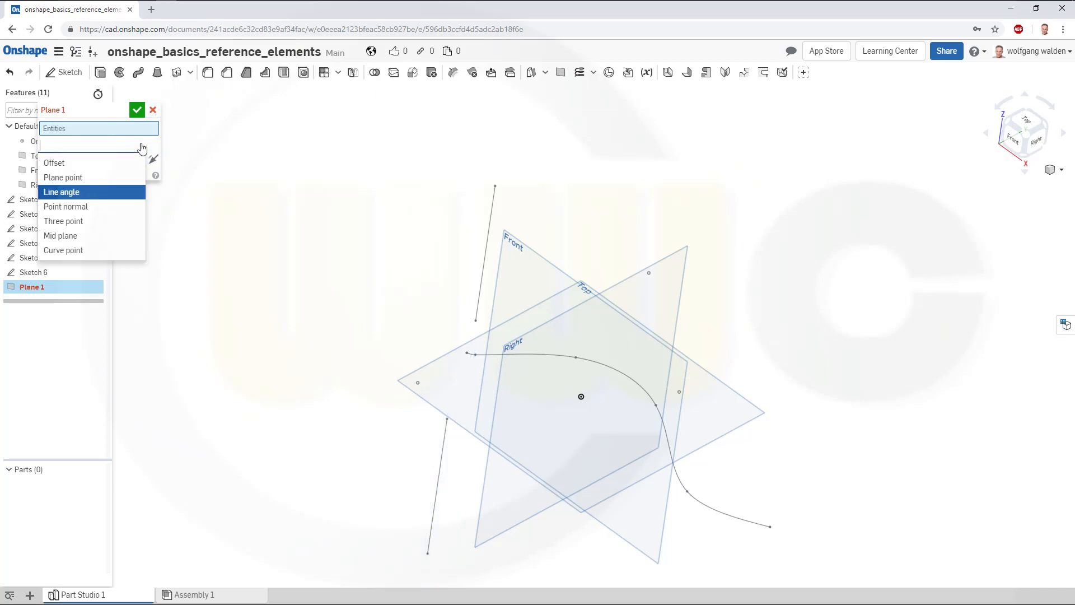
click(76, 208)
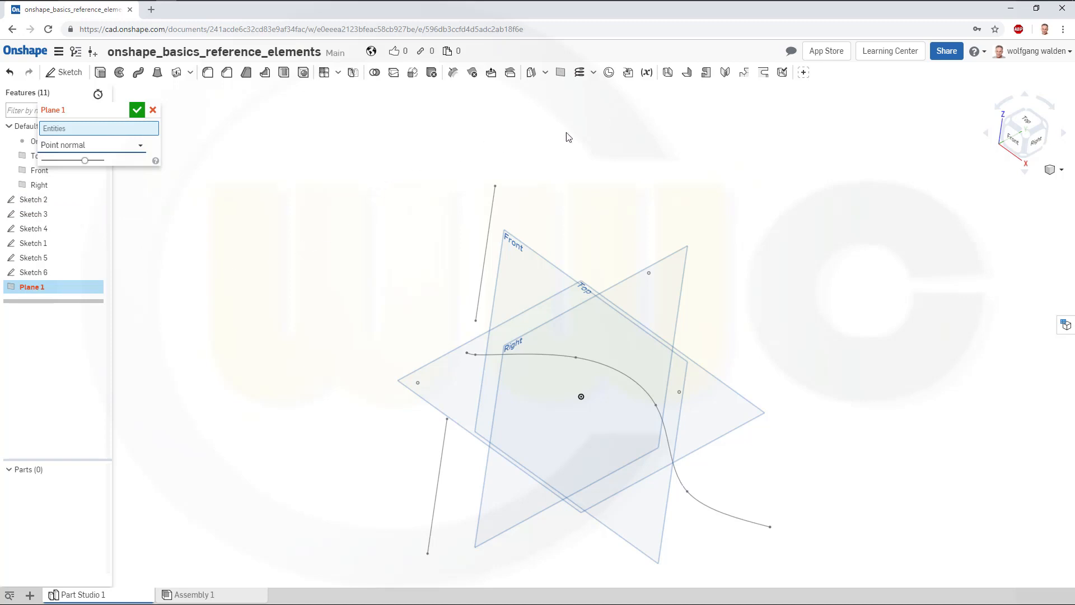
click(494, 187)
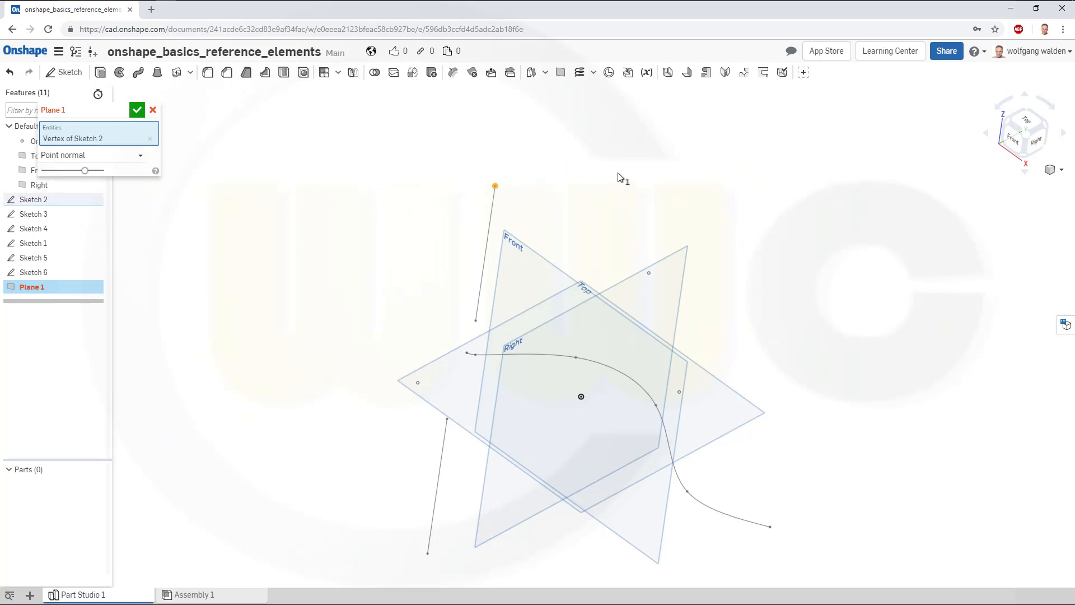
click(434, 502)
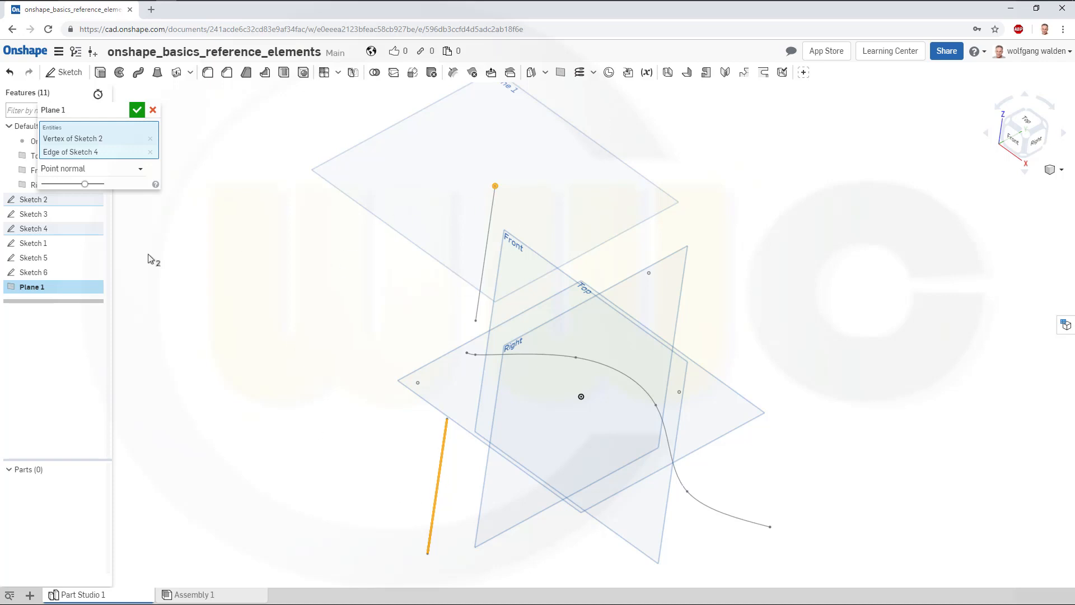
click(150, 140)
click(149, 139)
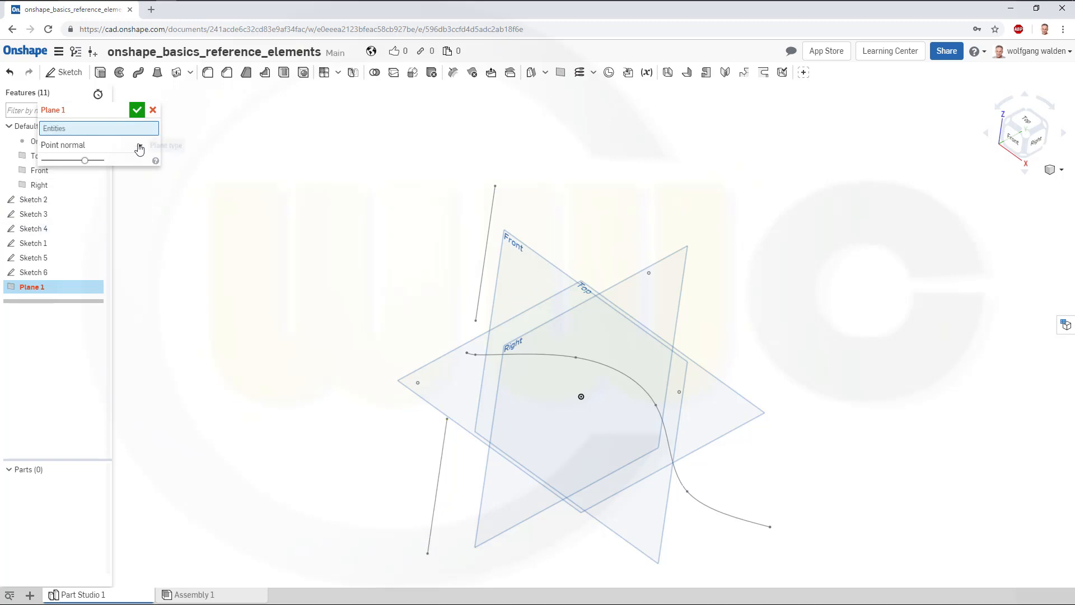
Try a Three point plane through the points of Sketch 1, Sketch 5 and Sketch 3, and clear all three references
click(139, 147)
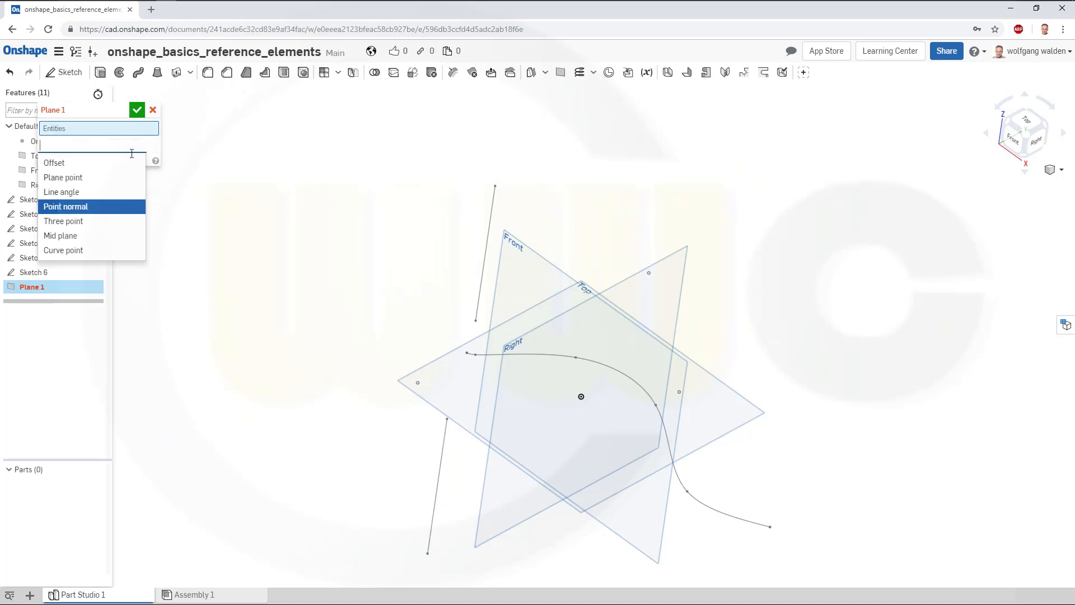
click(80, 222)
mouse_move(302, 298)
right_down()
mouse_move(315, 268)
mouse_move(331, 300)
mouse_move(312, 314)
right_up()
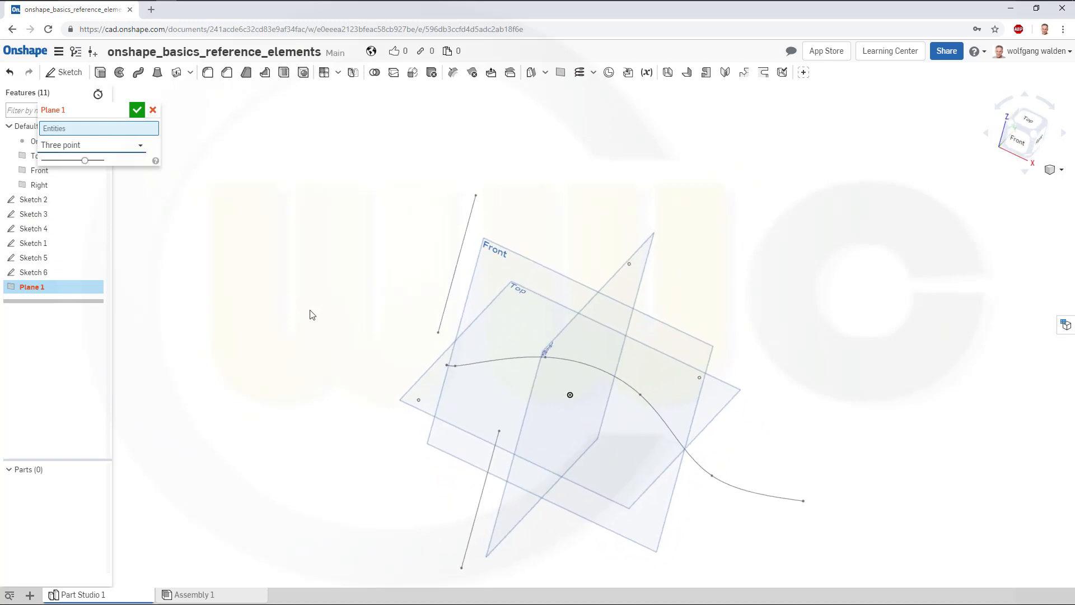
click(417, 400)
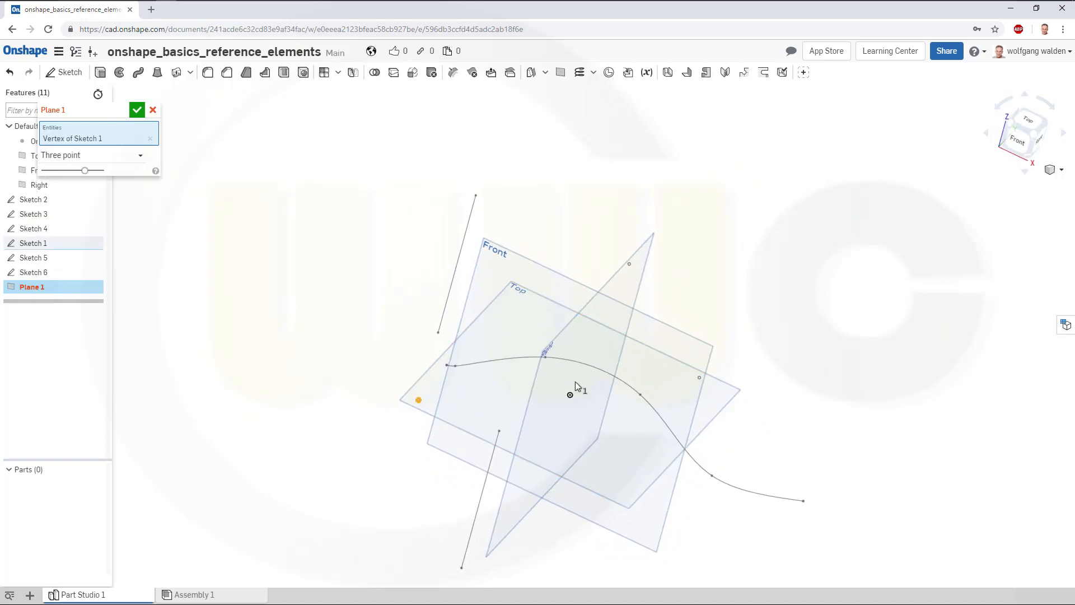
click(629, 265)
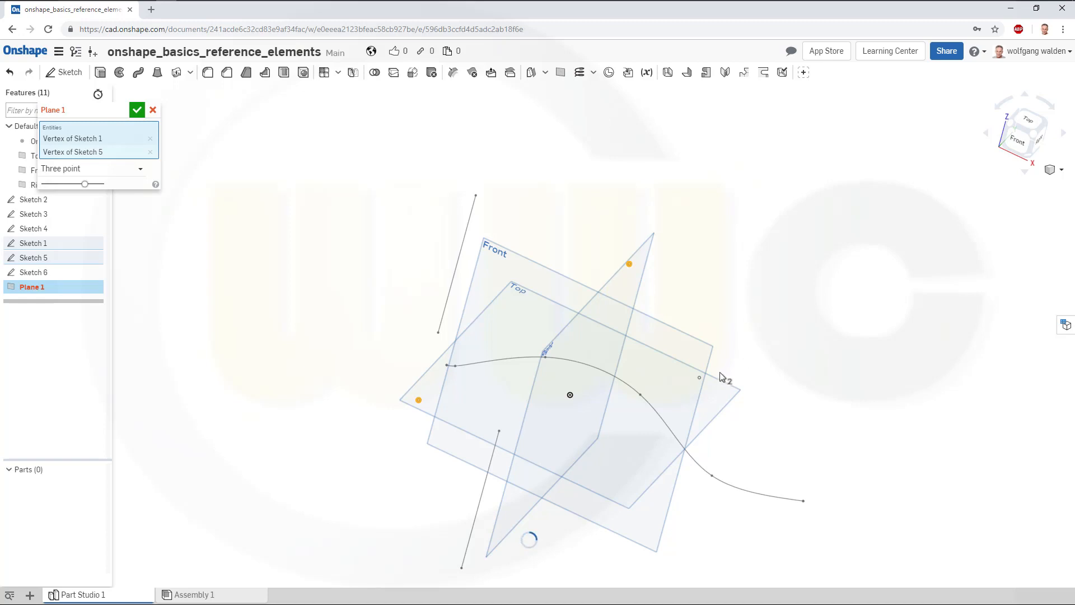
click(699, 377)
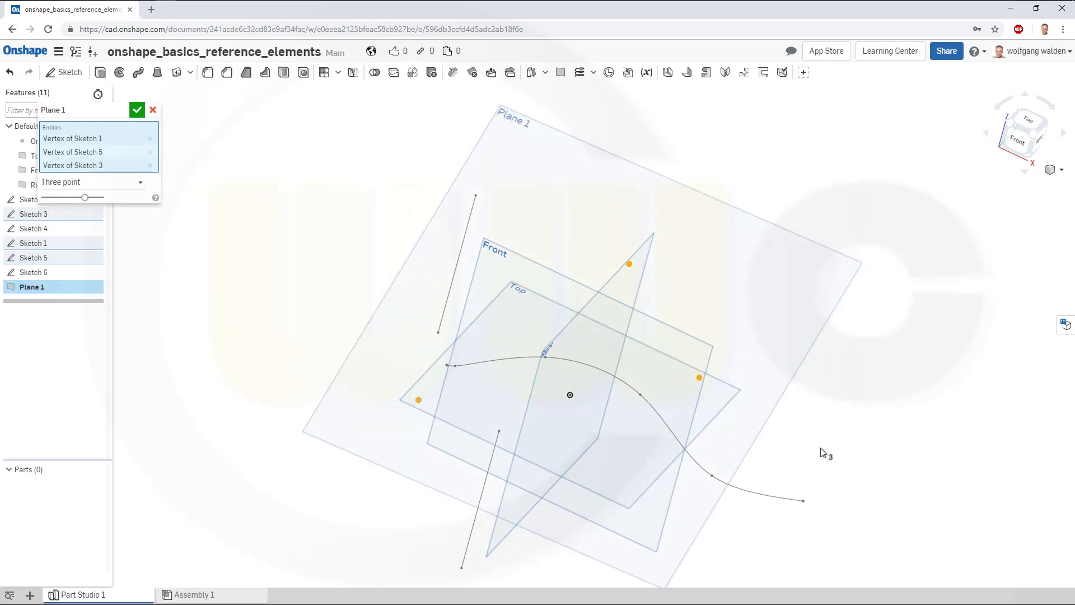
mouse_move(821, 448)
right_down()
mouse_move(765, 325)
mouse_move(714, 424)
mouse_move(737, 384)
mouse_move(791, 470)
mouse_move(809, 440)
right_up()
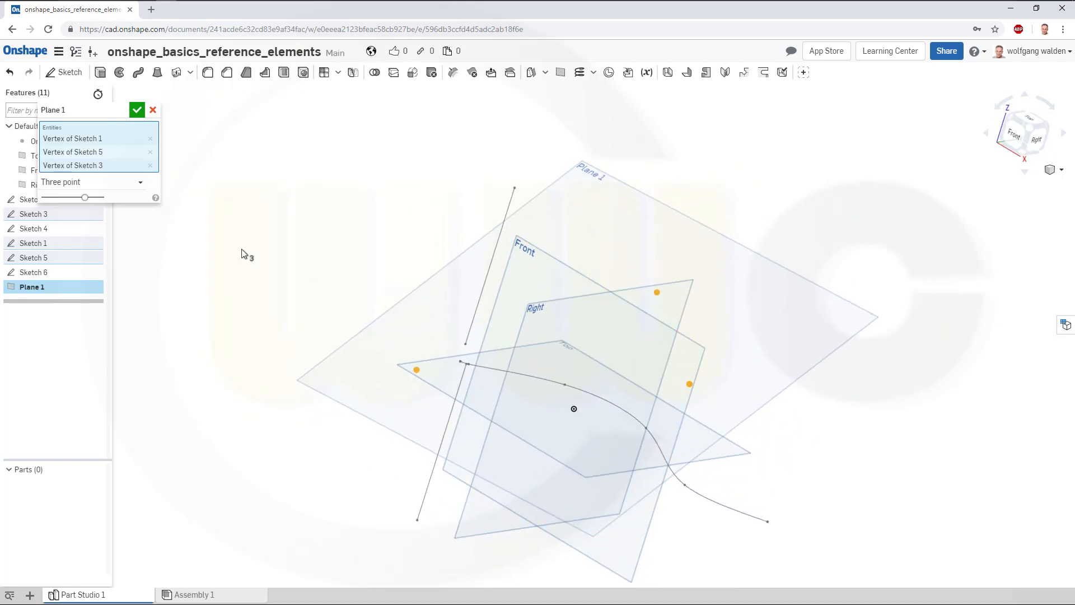
click(150, 165)
click(150, 151)
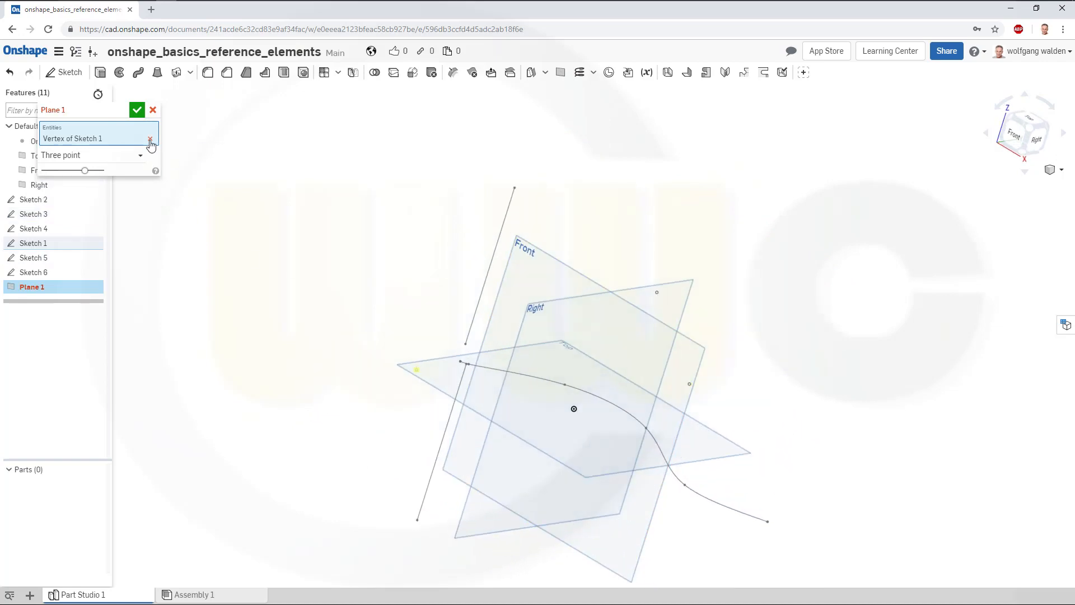
click(150, 140)
Try a Mid plane reference plane between the Front and Right planes, and clear both references
click(140, 148)
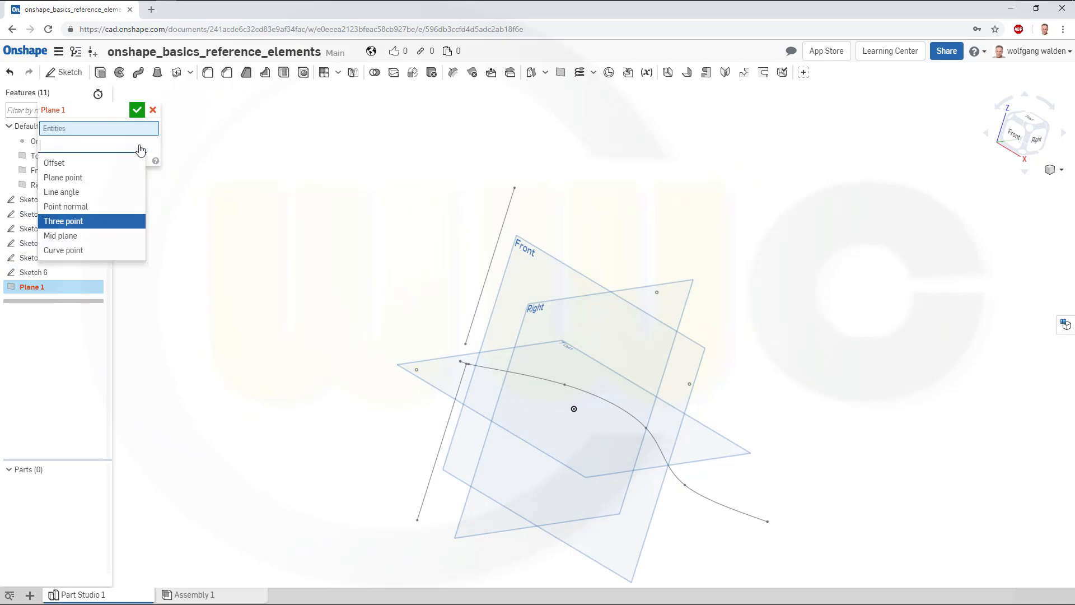
click(70, 236)
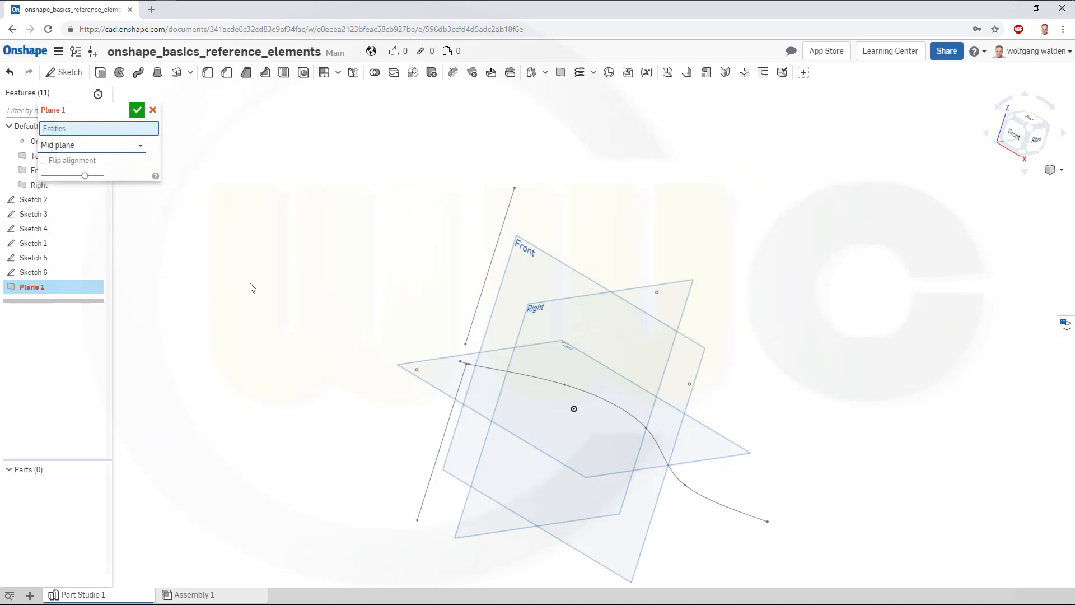
mouse_move(250, 284)
right_down()
mouse_move(233, 297)
mouse_move(252, 305)
mouse_move(233, 307)
mouse_move(244, 267)
mouse_move(269, 295)
mouse_move(260, 305)
mouse_move(259, 278)
mouse_move(246, 300)
right_up()
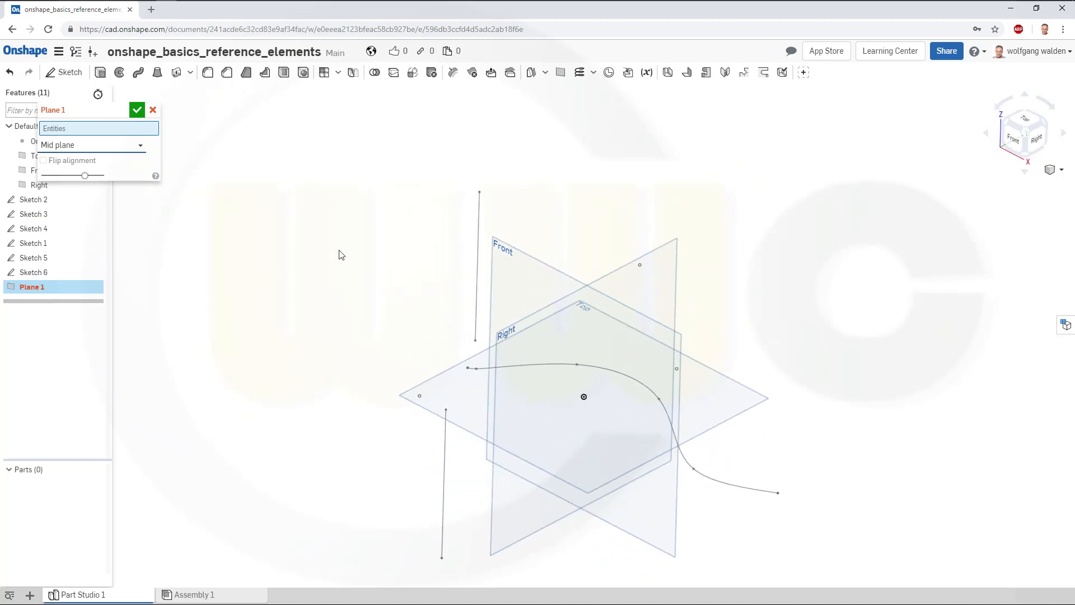
click(527, 262)
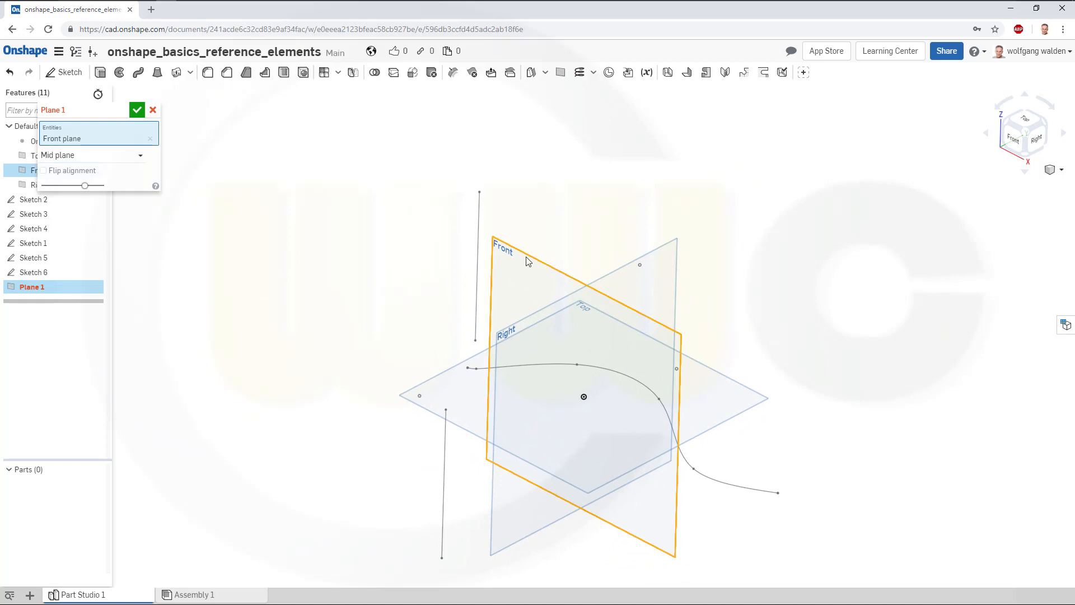
click(609, 271)
mouse_move(808, 347)
right_down()
mouse_move(774, 358)
mouse_move(796, 411)
mouse_move(805, 402)
mouse_move(767, 385)
right_up()
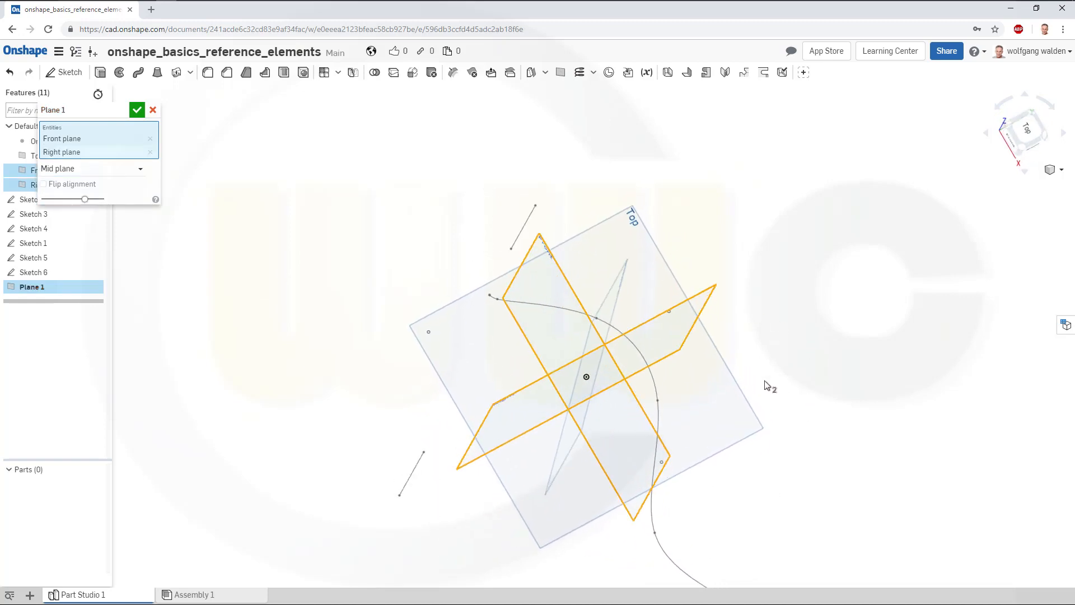
click(150, 152)
click(151, 140)
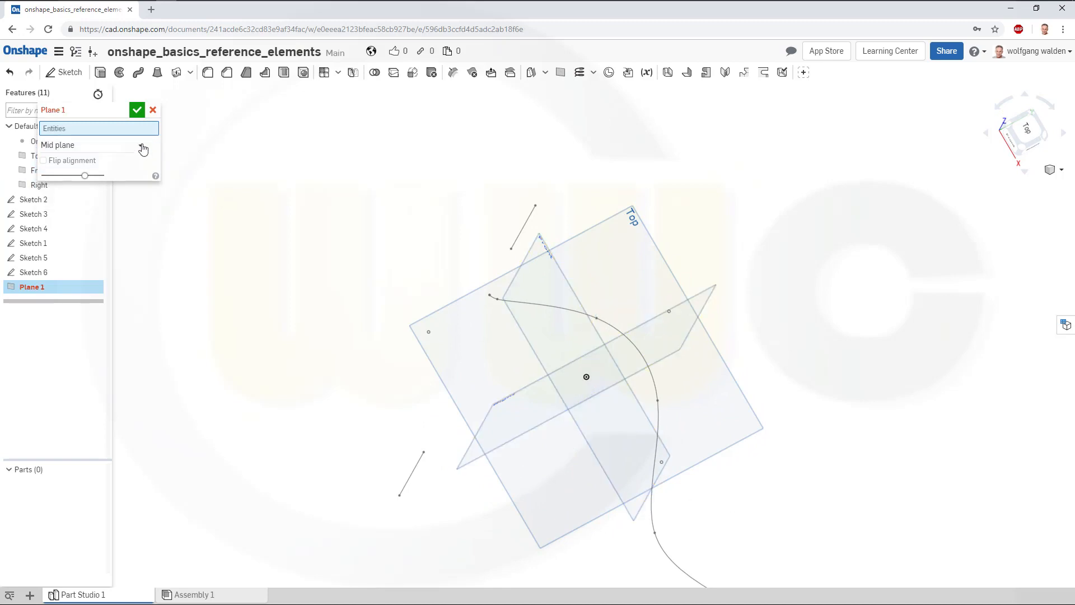
Try a Curve point plane on the Sketch 6 curve at a point along it, and cancel the plane
click(143, 148)
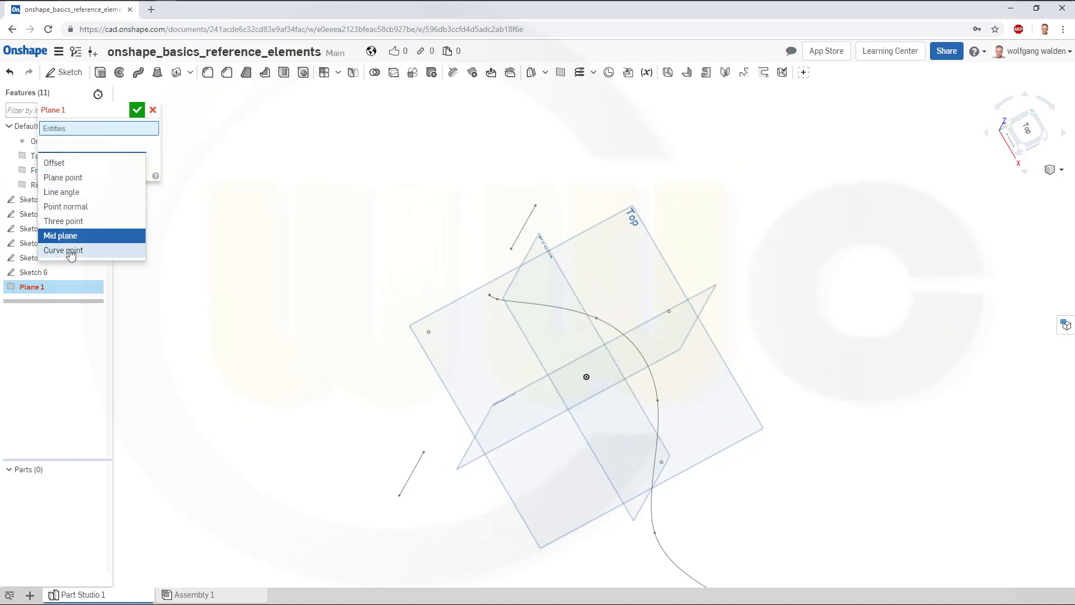
click(71, 252)
right_drag(879, 480, 897, 399)
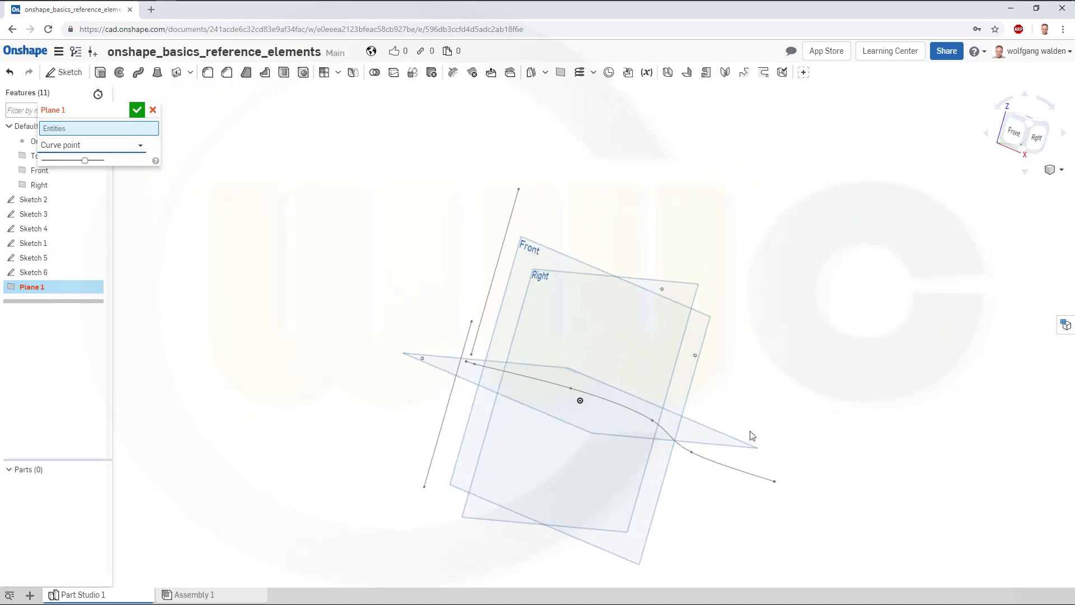
click(712, 464)
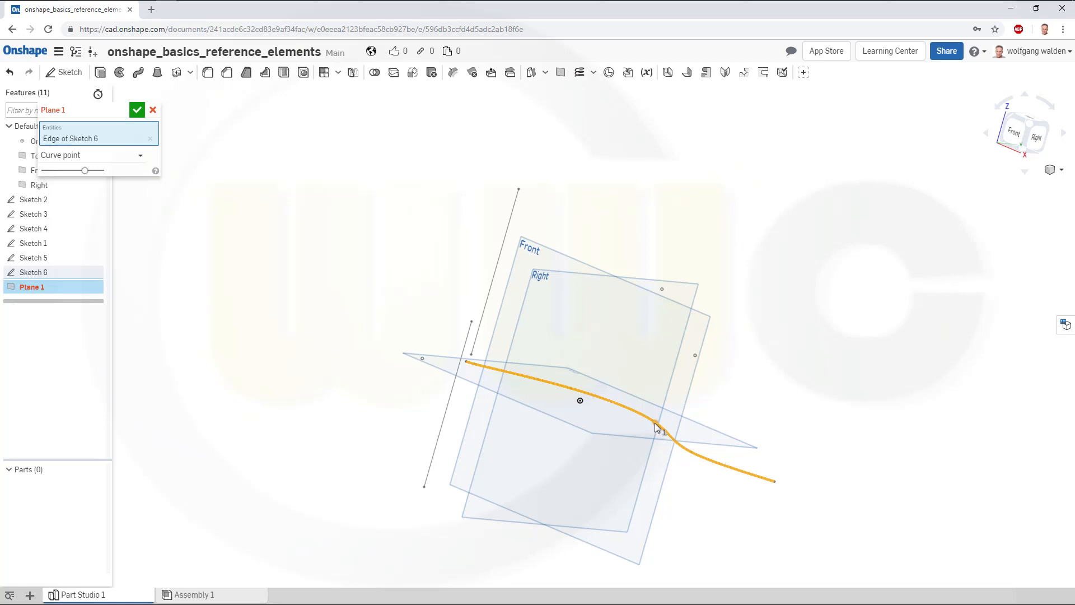
click(628, 287)
right_drag(641, 227, 586, 326)
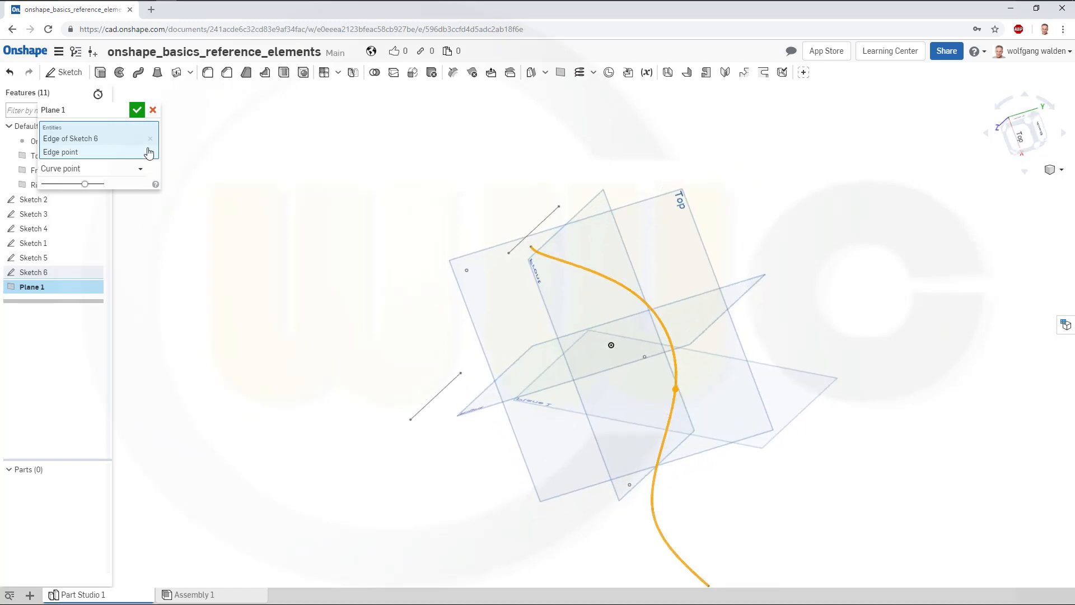
click(153, 111)
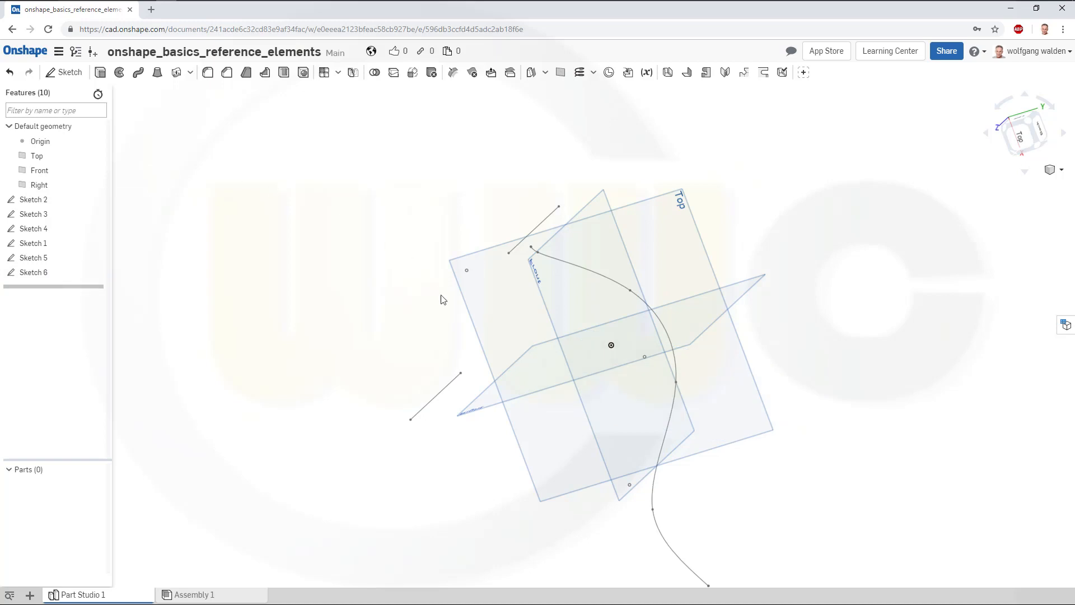
right_drag(441, 298, 329, 213)
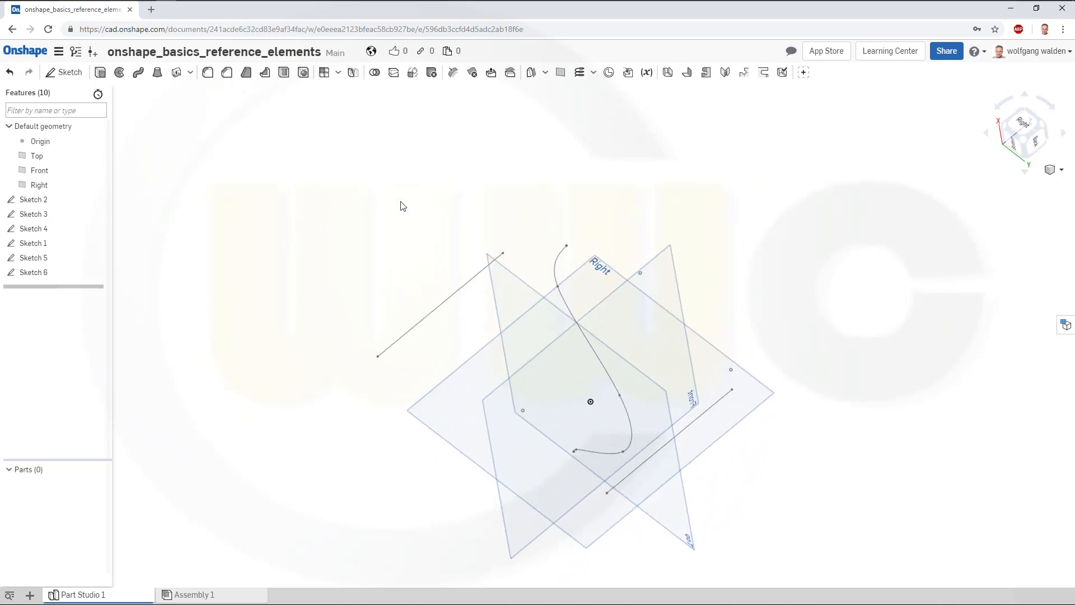